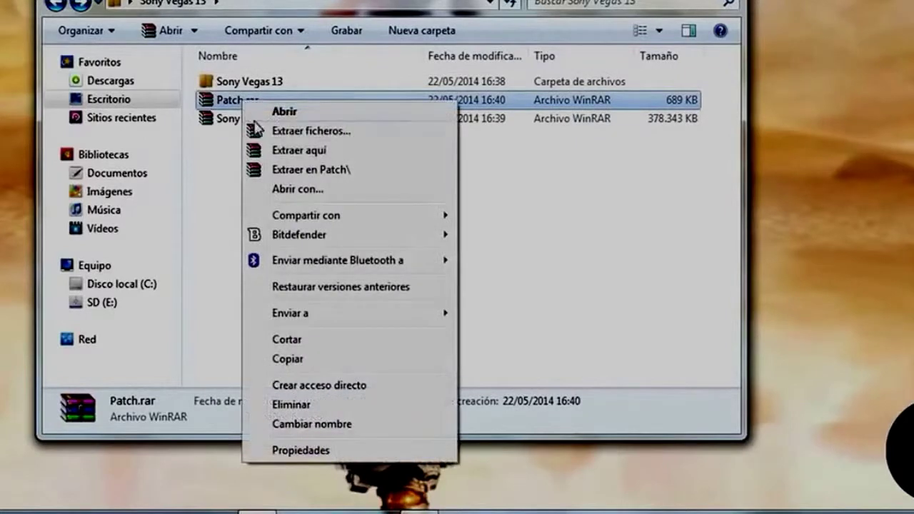
Extract Patch.rar into the current folder and run vegaspro13.0.290.exe from the Sony Vegas 13 folder as administrator.
{"action": "left_click", "coordinate": [281, 149]}
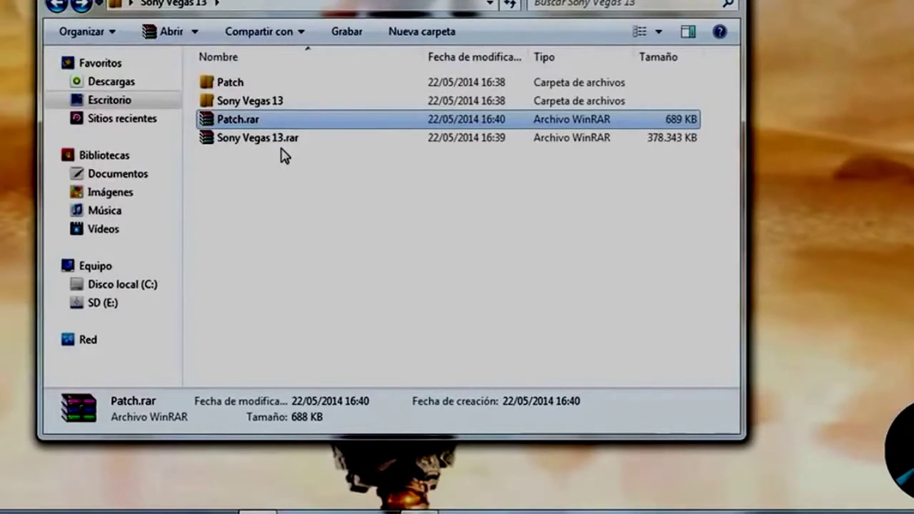
{"action": "left_click", "coordinate": [254, 106]}
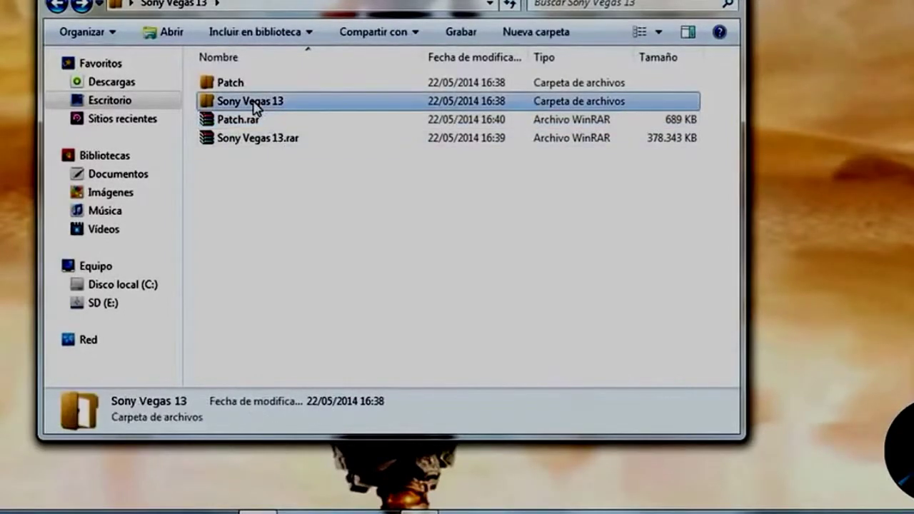
{"action": "double_click", "coordinate": [255, 105]}
{"action": "left_click", "coordinate": [250, 84]}
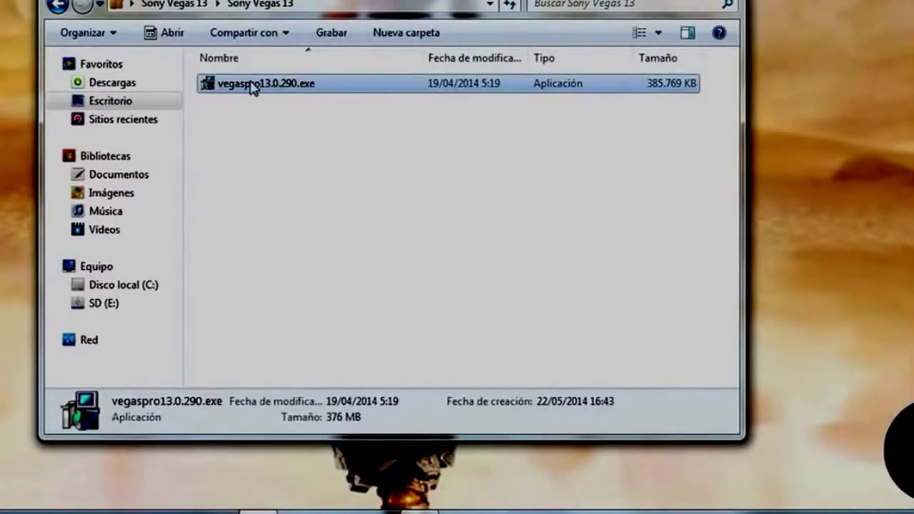
{"action": "right_click", "coordinate": [251, 84]}
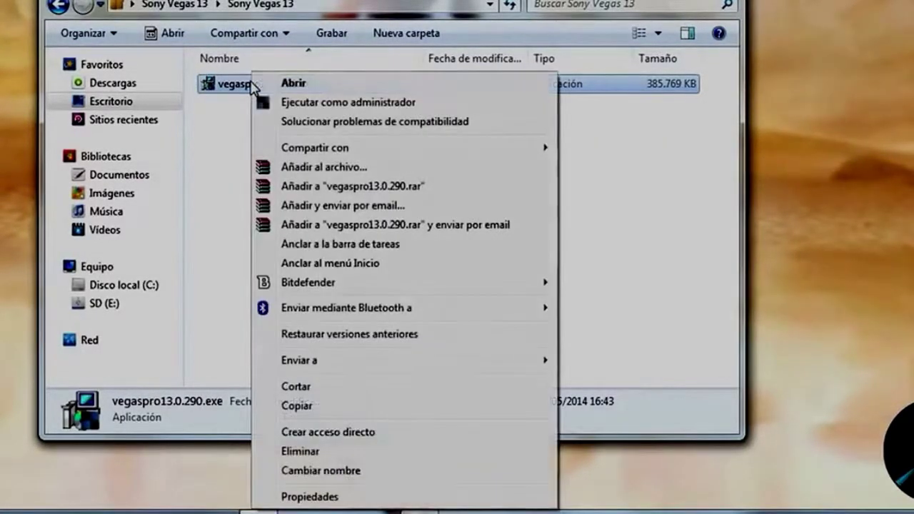
{"action": "left_click", "coordinate": [315, 109]}
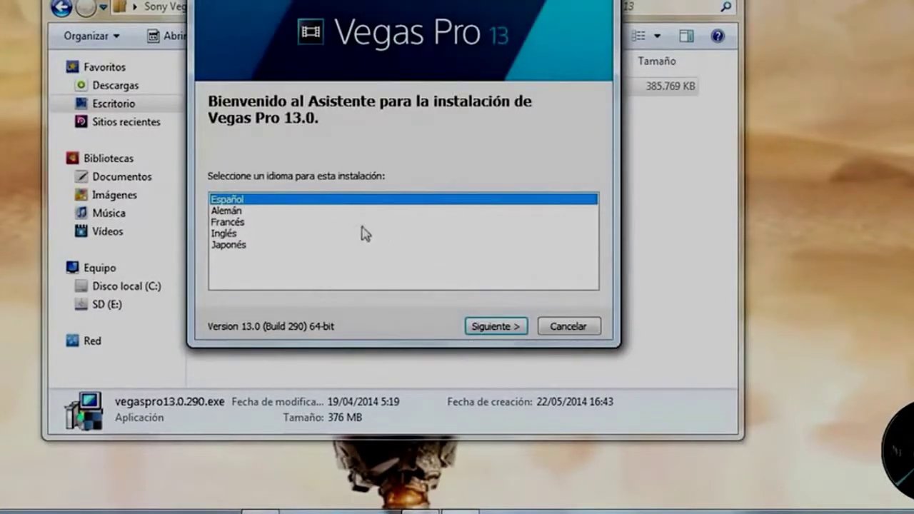
Choose Español as the installation language and accept the end-user licence agreement and privacy policy.
{"action": "left_click", "coordinate": [250, 235]}
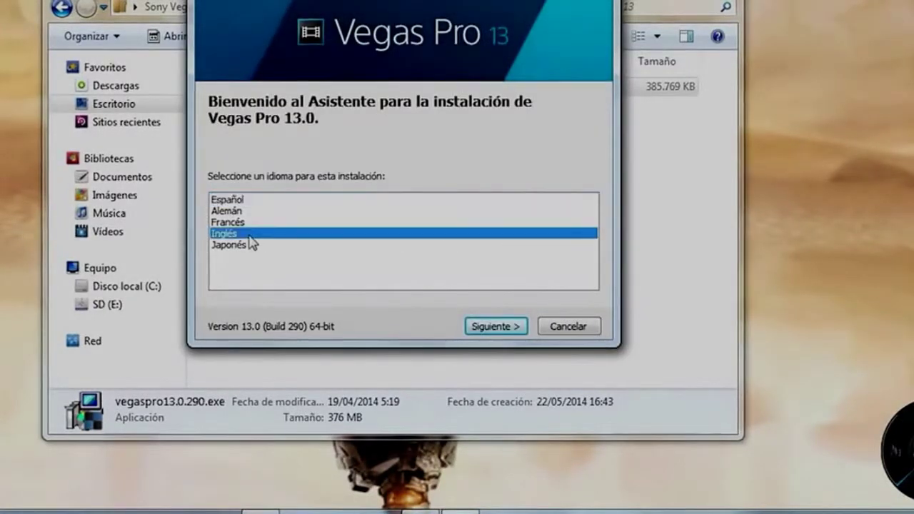
{"action": "left_click", "coordinate": [239, 201]}
{"action": "left_click", "coordinate": [263, 234]}
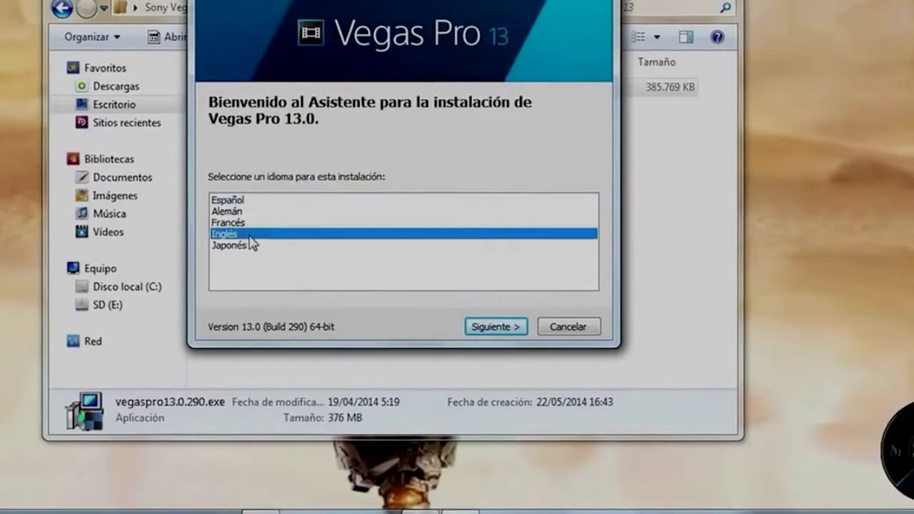
{"action": "left_click", "coordinate": [227, 201]}
{"action": "left_click", "coordinate": [492, 325]}
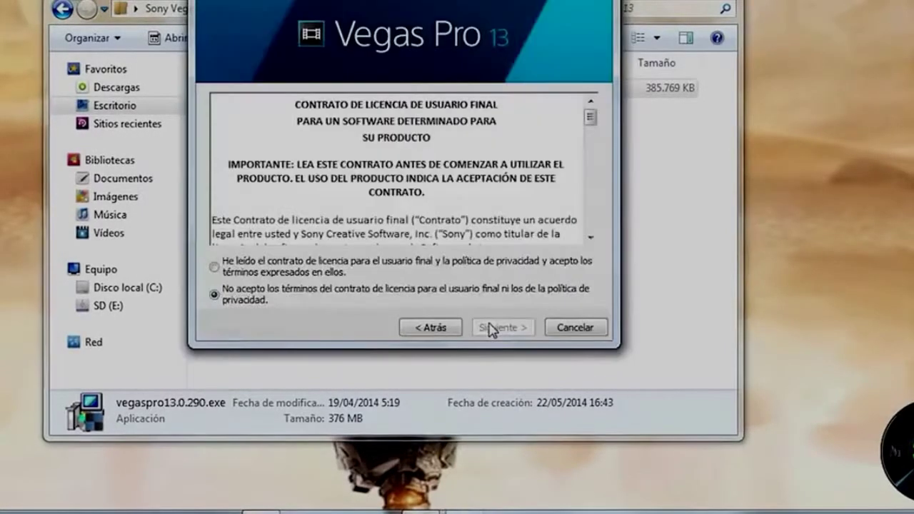
{"action": "left_click", "coordinate": [223, 263]}
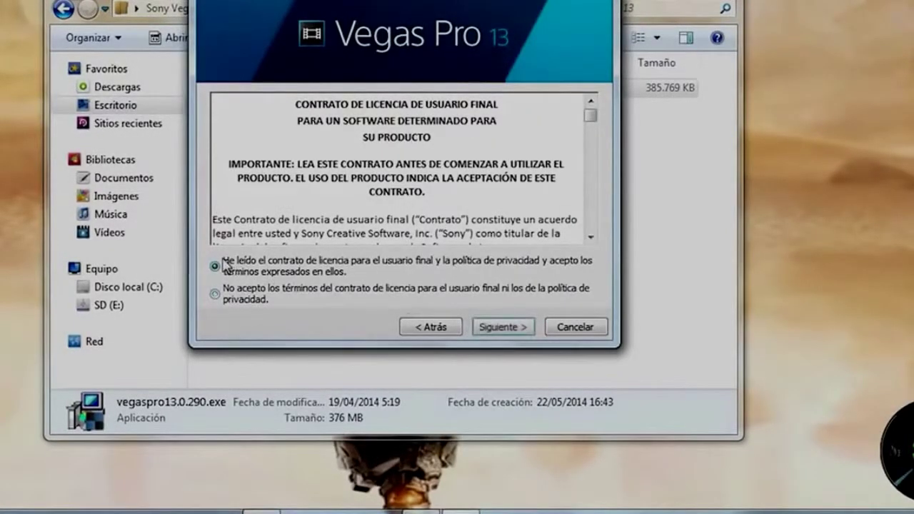
{"action": "left_click", "coordinate": [504, 328]}
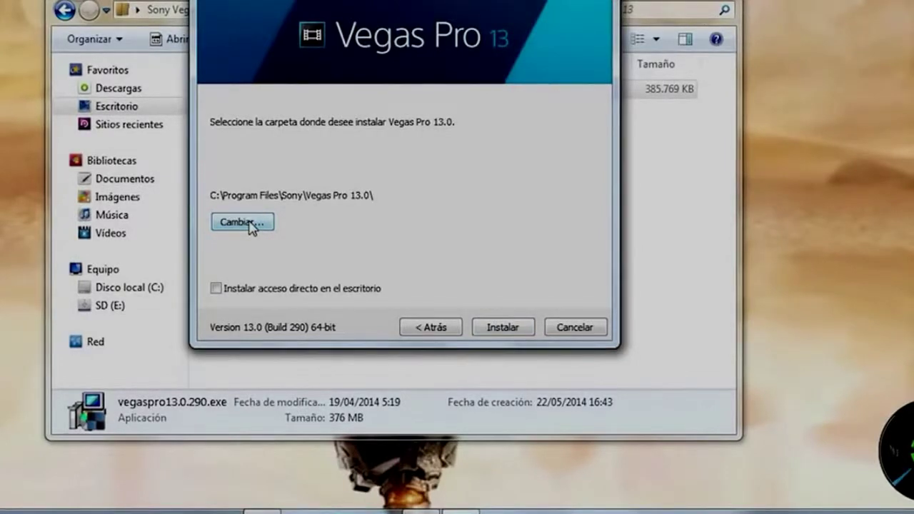
Install Vegas Pro 13.0 in C:\Program Files\Sony\Vegas Pro 13.0\ with a desktop shortcut and finish the installation wizard.
{"action": "left_click", "coordinate": [224, 293]}
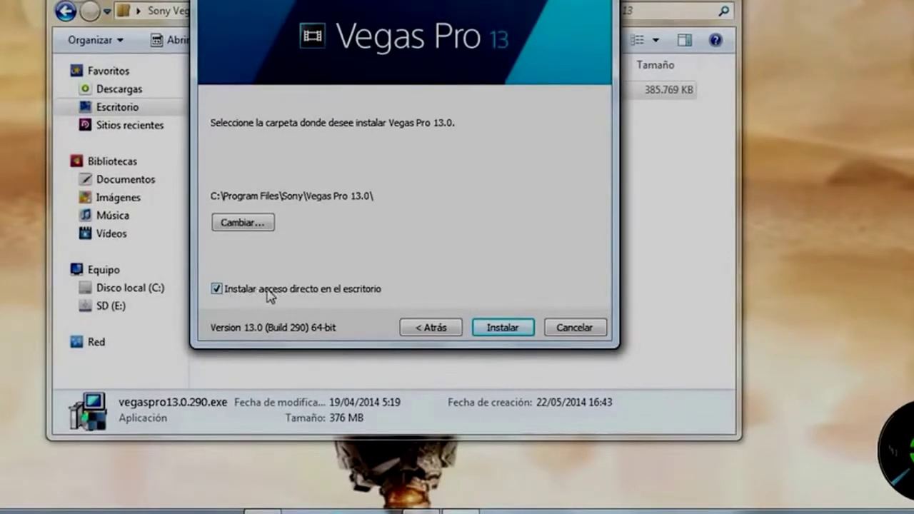
{"action": "left_click", "coordinate": [518, 329]}
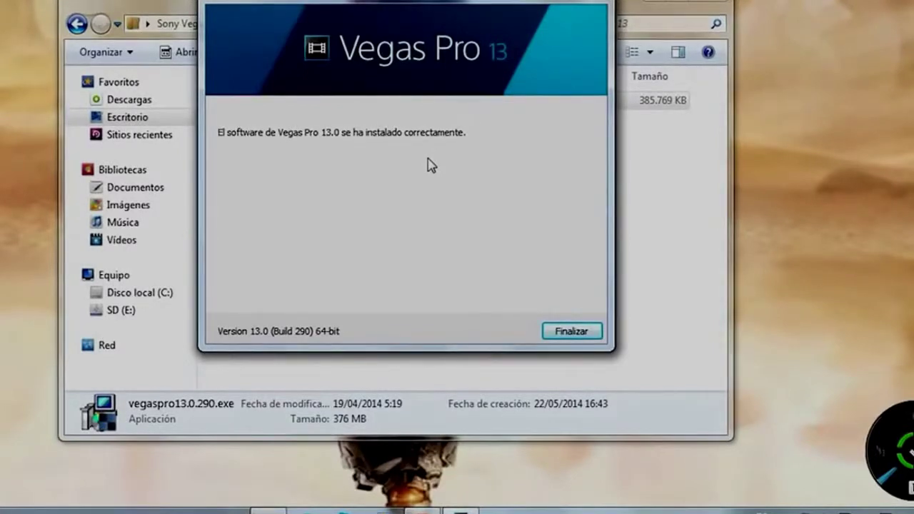
{"action": "left_click", "coordinate": [563, 334]}
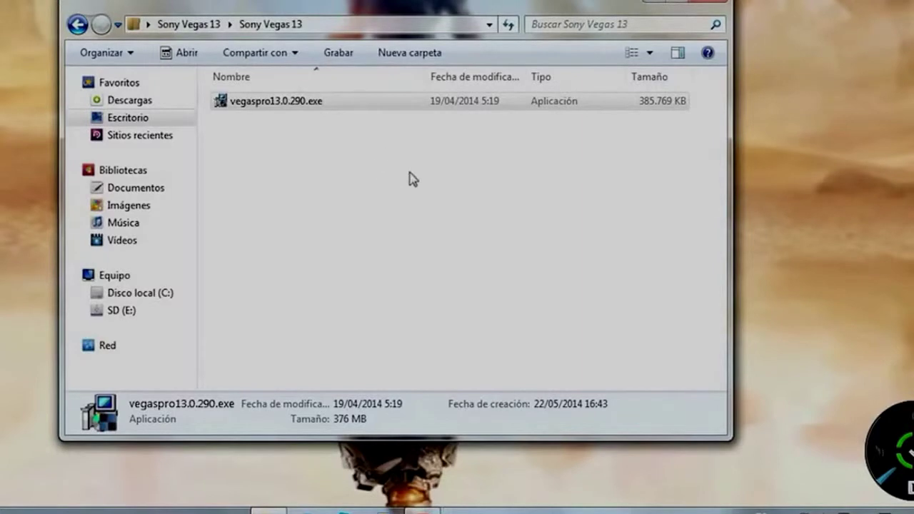
Open the Patch folder inside the parent Sony Vegas 13 folder and select vegas.pro.13.0.(64-bit)-patch.exe.
{"action": "left_click", "coordinate": [178, 25]}
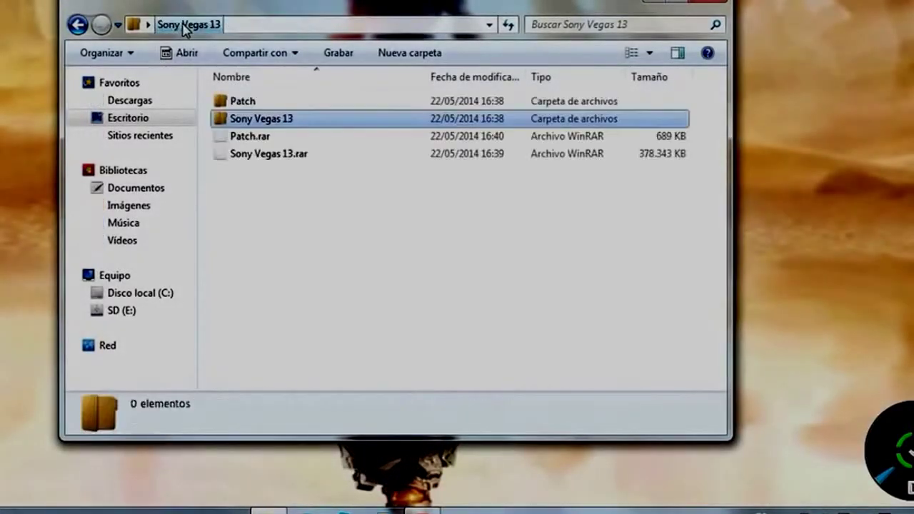
{"action": "double_click", "coordinate": [243, 107]}
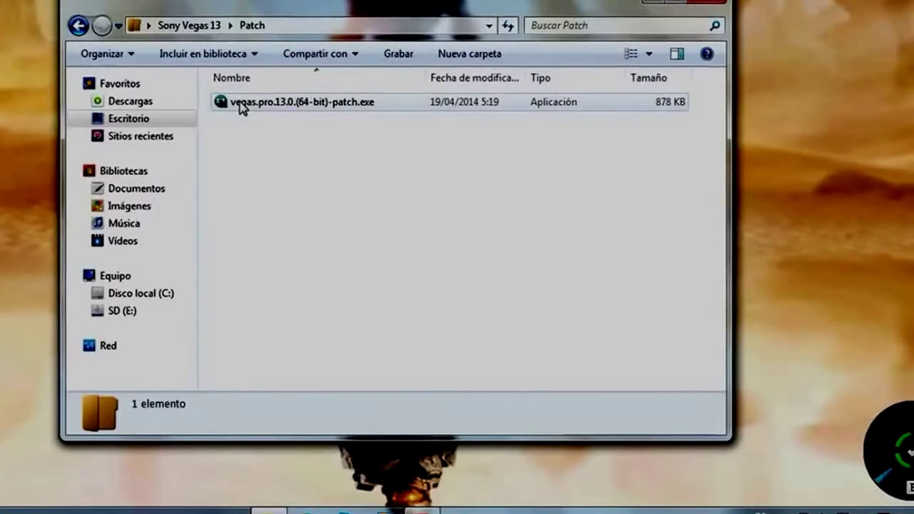
{"action": "left_click", "coordinate": [298, 105]}
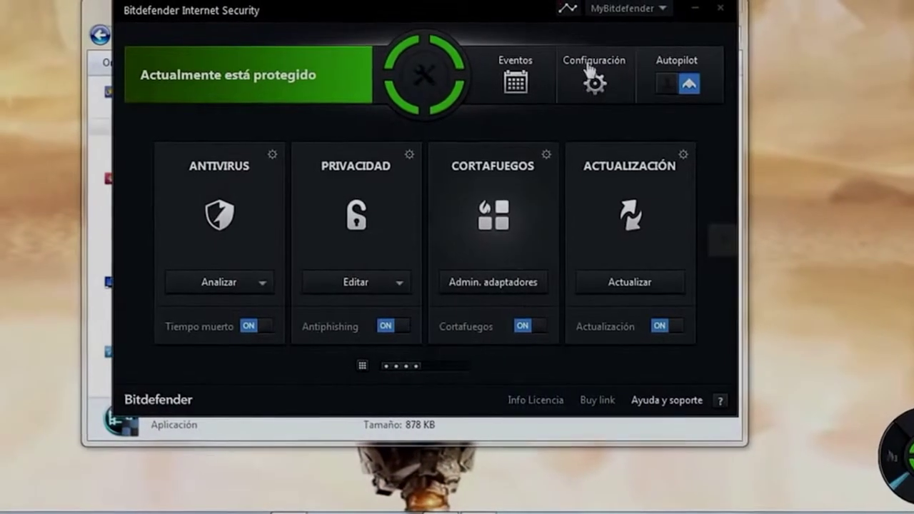
In Bitdefender's antivirus settings, turn off real-time scanning for 30 minutes and Active Virus Control, and close the window.
{"action": "left_click", "coordinate": [600, 72]}
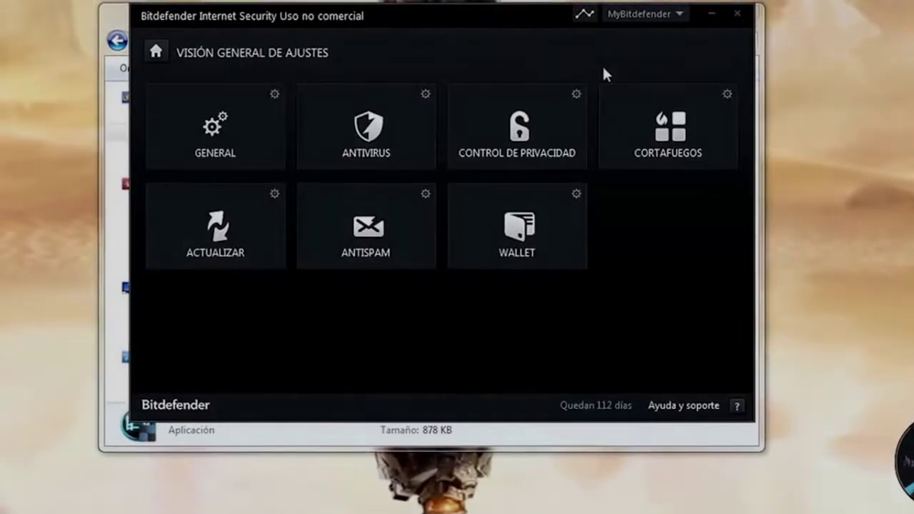
{"action": "left_click", "coordinate": [386, 137]}
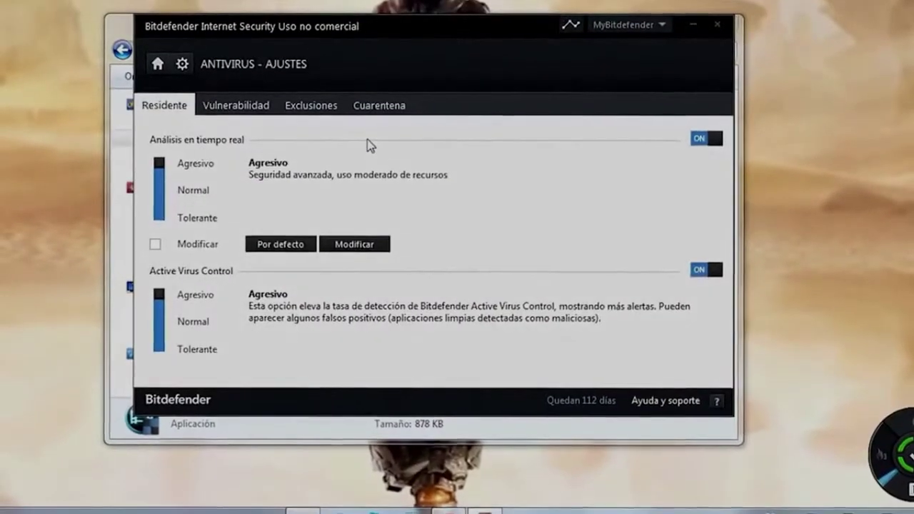
{"action": "left_click", "coordinate": [702, 140]}
{"action": "left_click", "coordinate": [382, 226]}
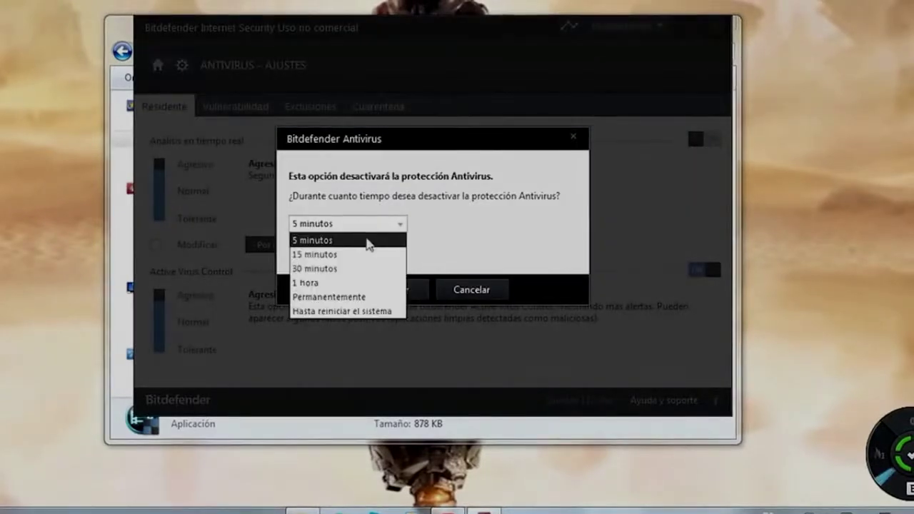
{"action": "left_click", "coordinate": [338, 267]}
{"action": "left_click", "coordinate": [392, 289]}
{"action": "left_click", "coordinate": [701, 270]}
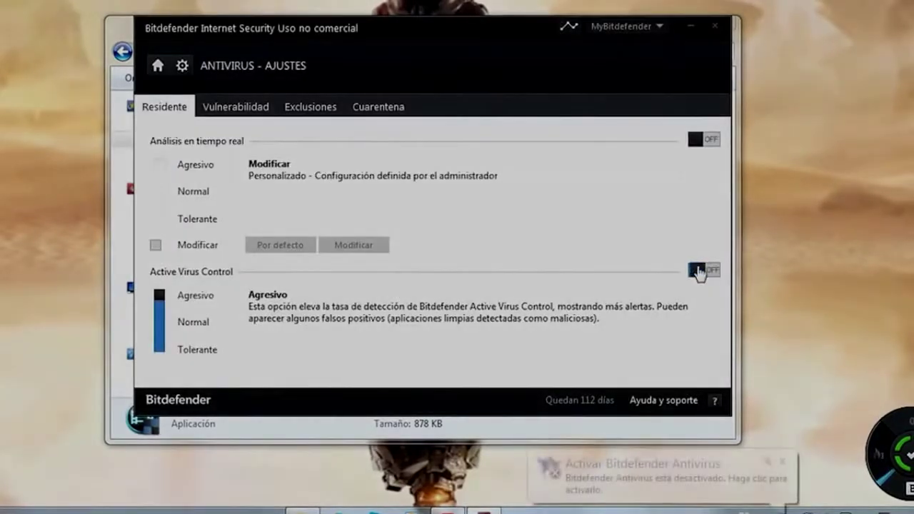
{"action": "left_click", "coordinate": [784, 460]}
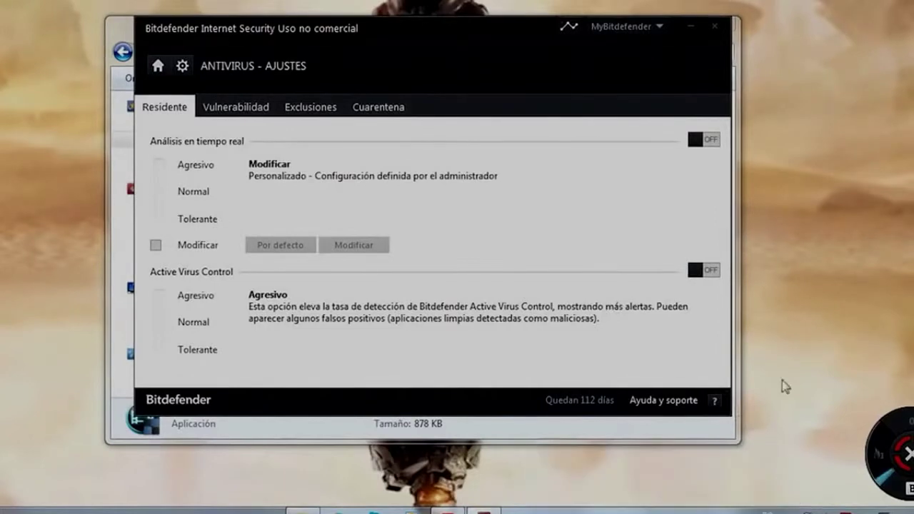
{"action": "left_click", "coordinate": [714, 29]}
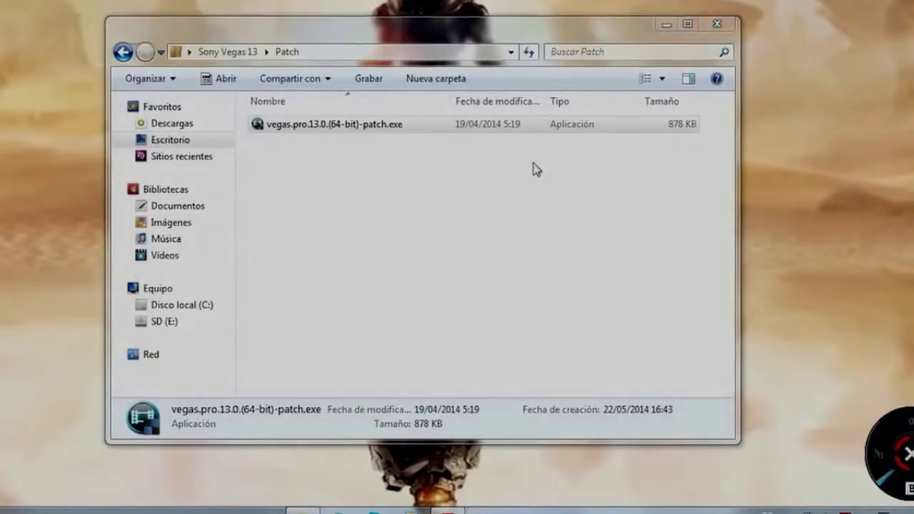
Run vegas.pro.13.0.(64-bit)-patch.exe from the Patch folder as administrator.
{"action": "left_click", "coordinate": [317, 206]}
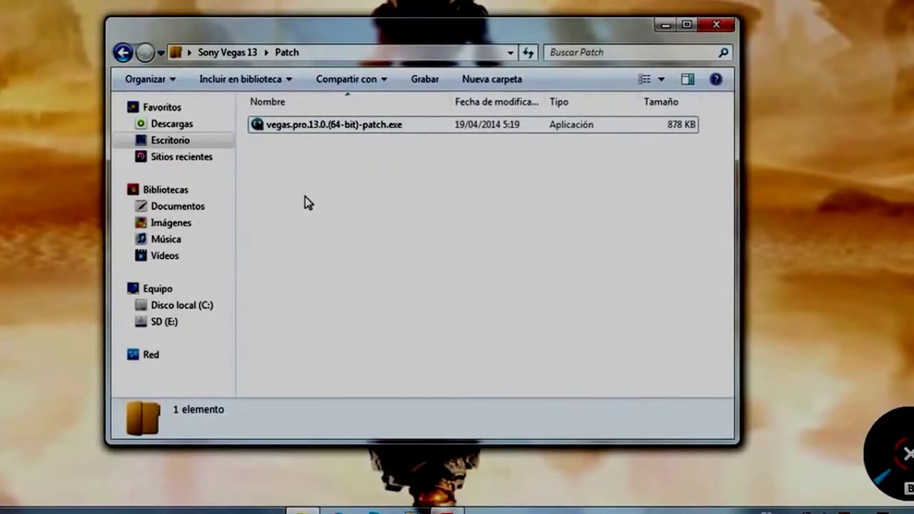
{"action": "left_click", "coordinate": [330, 127]}
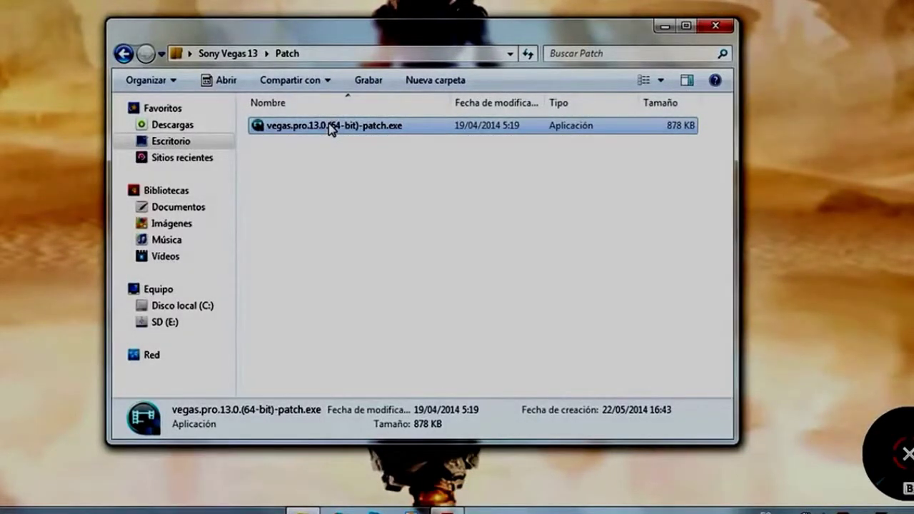
{"action": "right_click", "coordinate": [328, 122]}
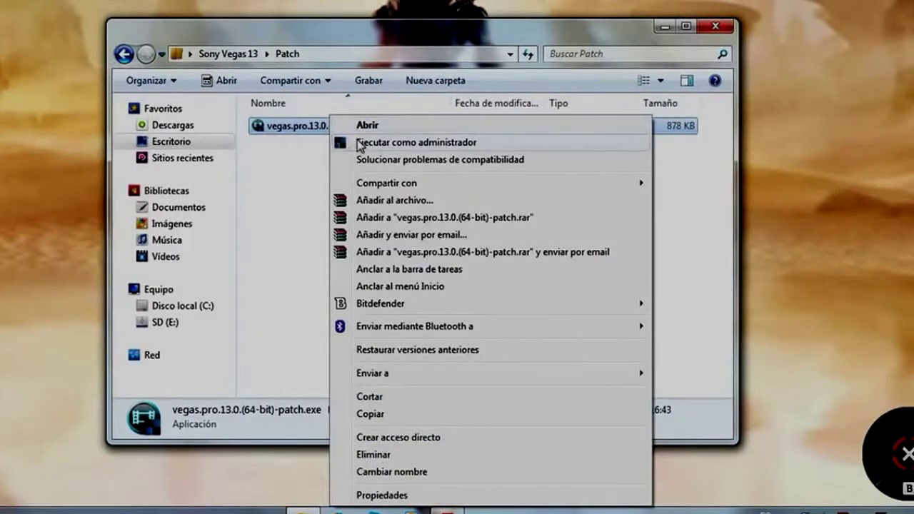
{"action": "left_click", "coordinate": [359, 143]}
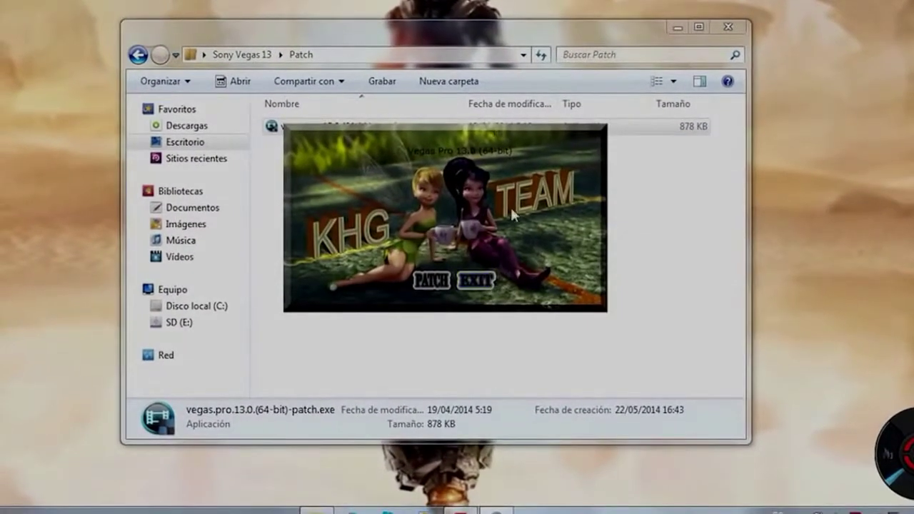
Apply the Vegas Pro 13.0 (64-bit) patch and exit the patch program.
{"action": "left_click", "coordinate": [423, 285]}
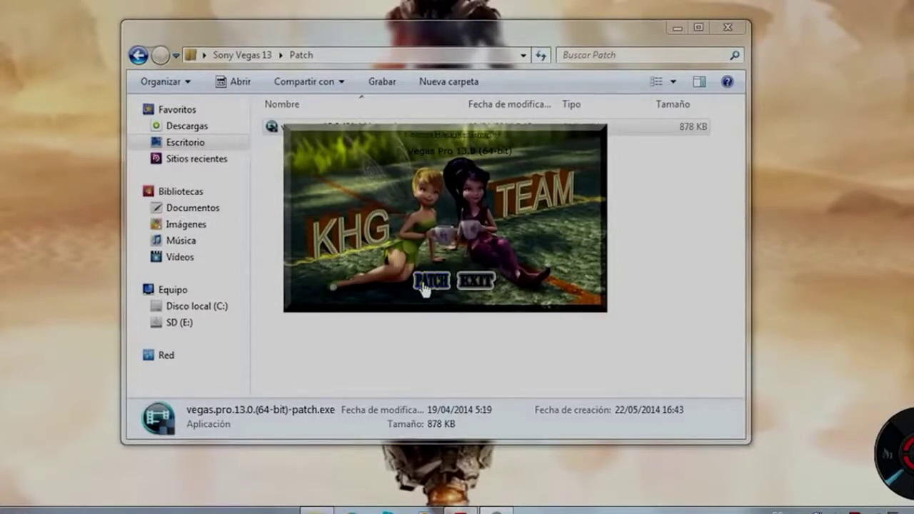
{"action": "left_click", "coordinate": [475, 281]}
{"action": "left_click", "coordinate": [448, 256]}
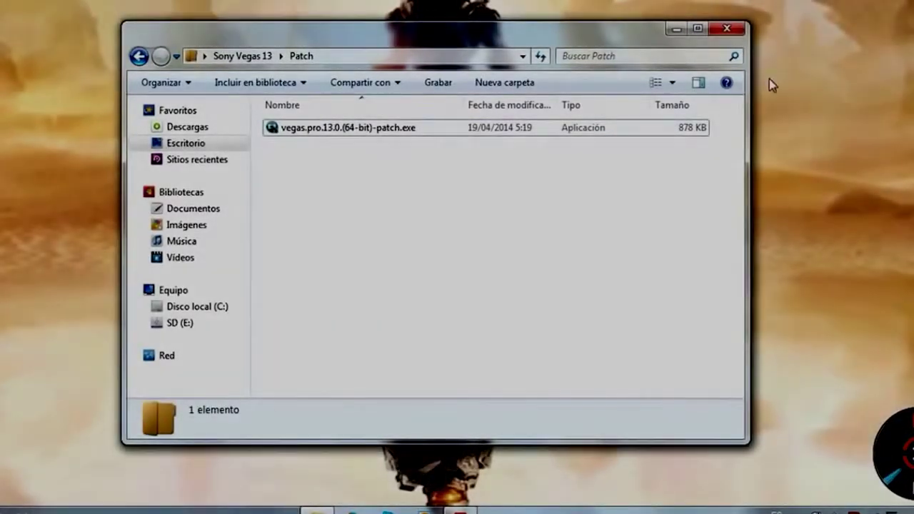
Open the Vegas Pro 13.0 installation folder under Archivos de programa\Sony on Disco local (C:) and look through its files.
{"action": "left_click", "coordinate": [243, 56]}
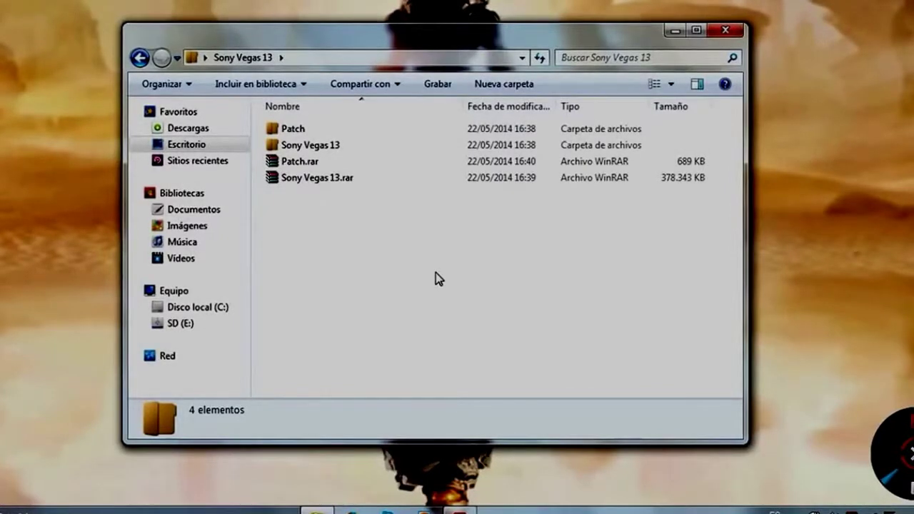
{"action": "left_click", "coordinate": [165, 293]}
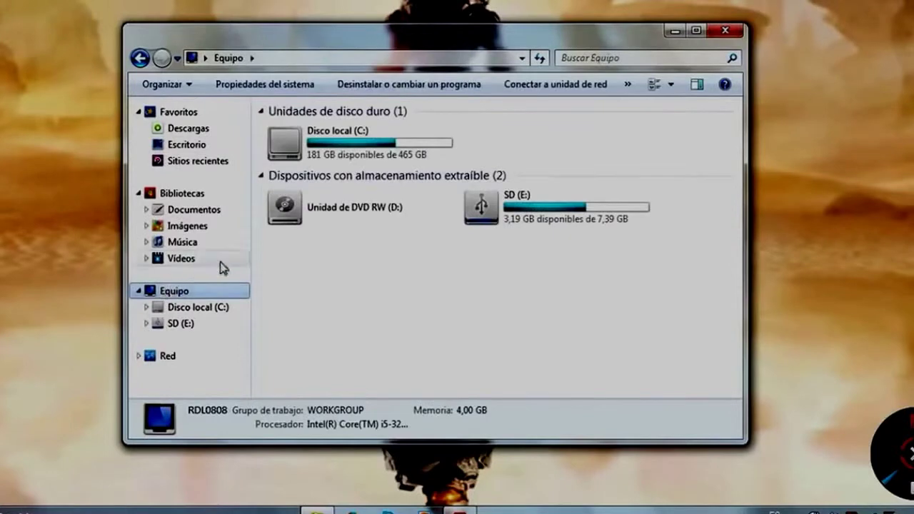
{"action": "double_click", "coordinate": [346, 137]}
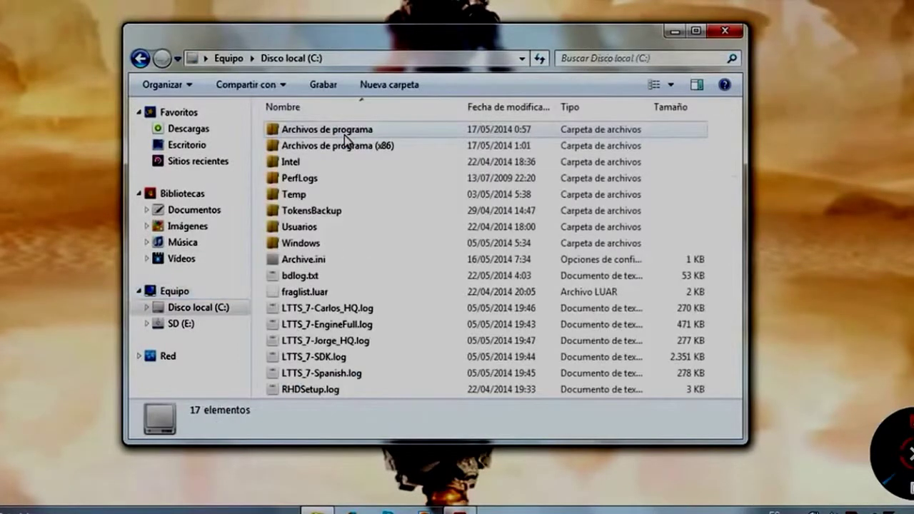
{"action": "double_click", "coordinate": [348, 132]}
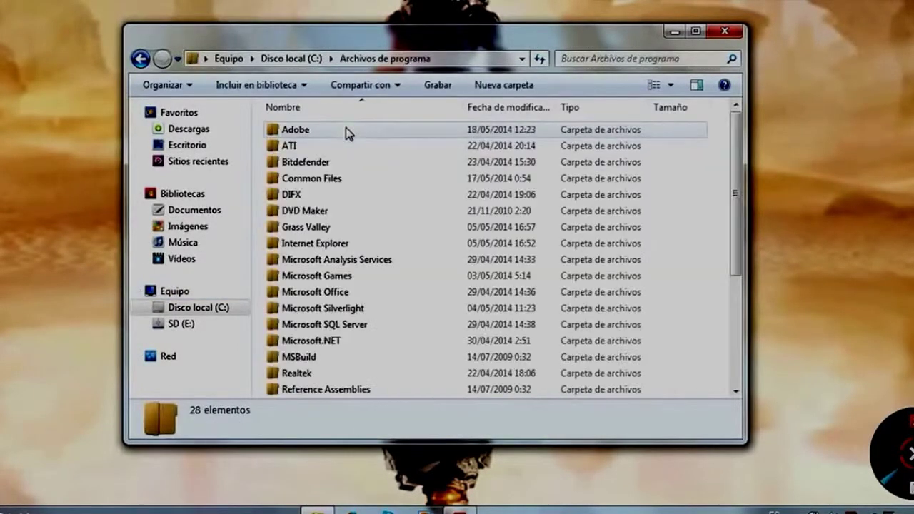
{"action": "scroll", "coordinate": [341, 339], "scroll_direction": "down", "scroll_amount": 4}
{"action": "left_click", "coordinate": [341, 340]}
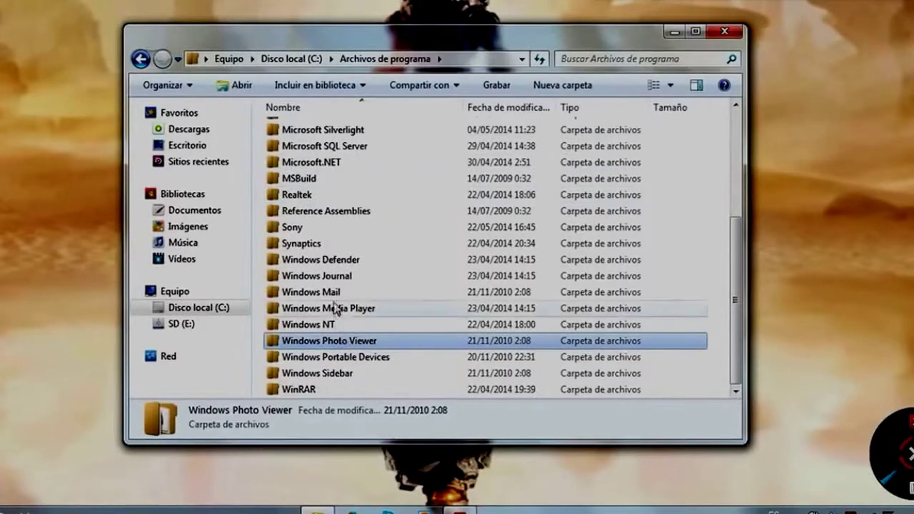
{"action": "double_click", "coordinate": [292, 227]}
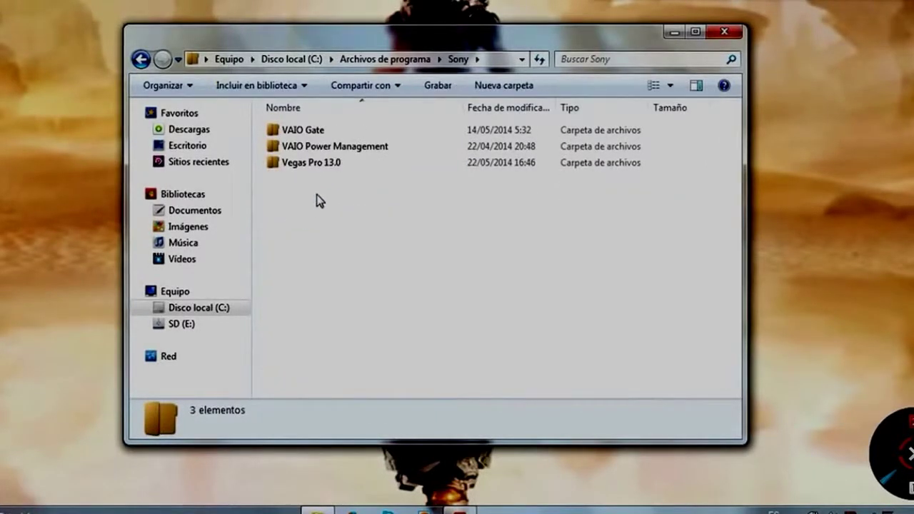
{"action": "double_click", "coordinate": [310, 165]}
{"action": "scroll", "coordinate": [310, 229], "scroll_direction": "down", "scroll_amount": 5}
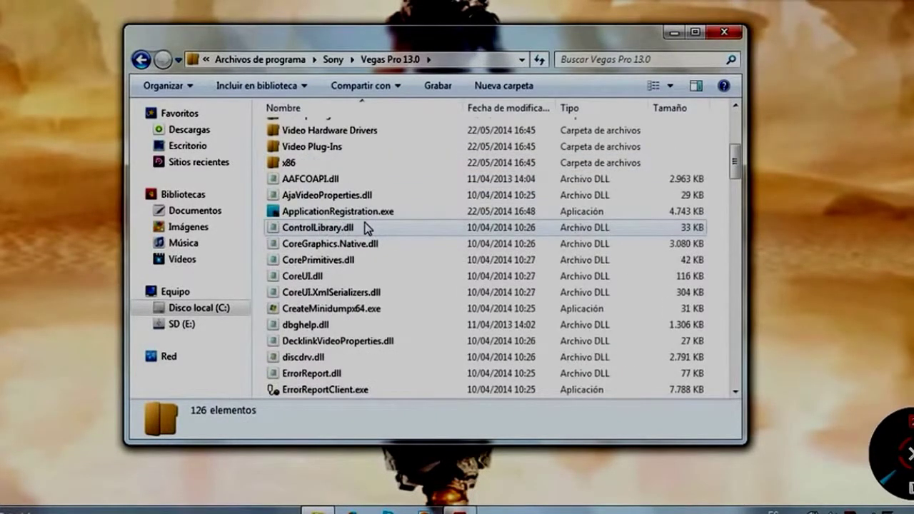
Run vegas130.exe from the Vegas Pro 13.0 installation folder as administrator and close the folder window.
{"action": "scroll", "coordinate": [364, 236], "scroll_direction": "down", "scroll_amount": 11}
{"action": "scroll", "coordinate": [365, 237], "scroll_direction": "down", "scroll_amount": 15}
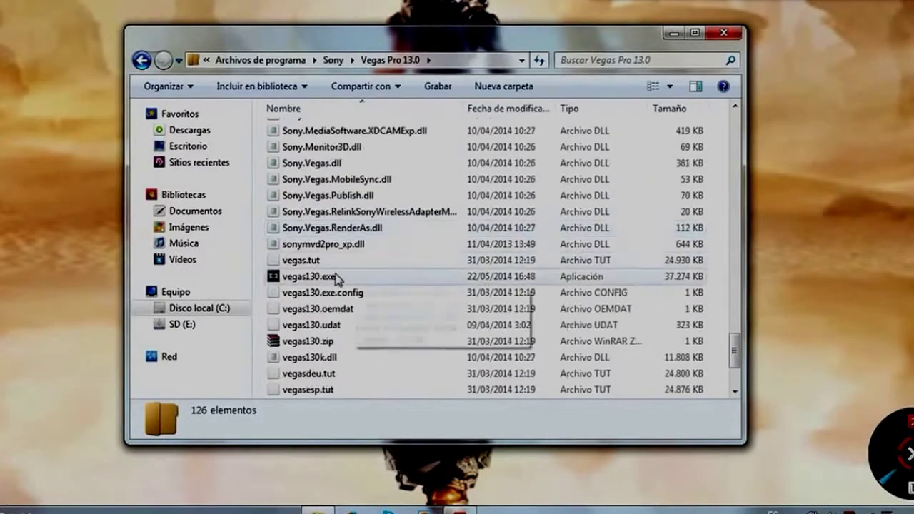
{"action": "left_click", "coordinate": [320, 278]}
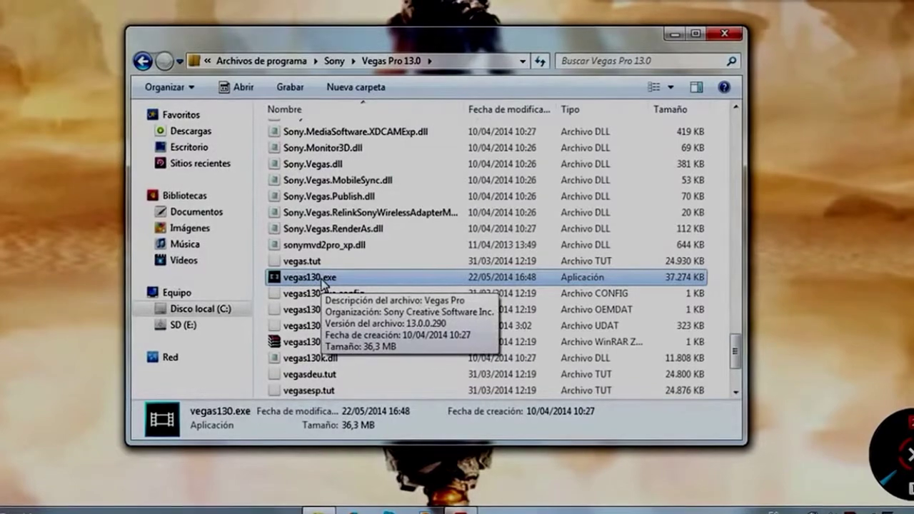
{"action": "right_click", "coordinate": [325, 280]}
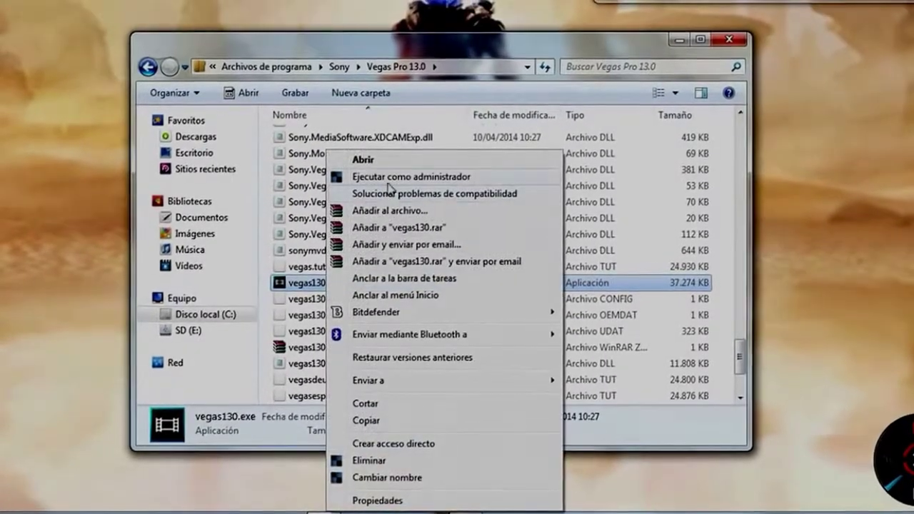
{"action": "left_click", "coordinate": [371, 177]}
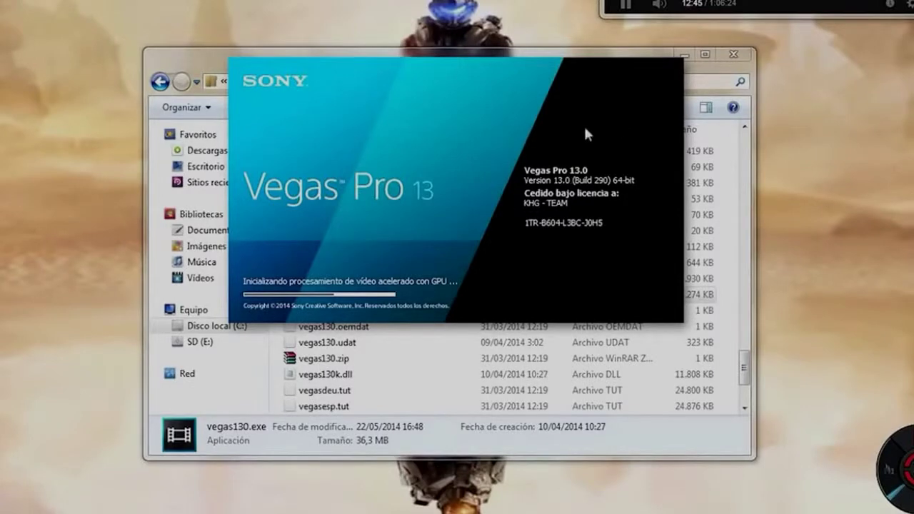
{"action": "left_click", "coordinate": [734, 55]}
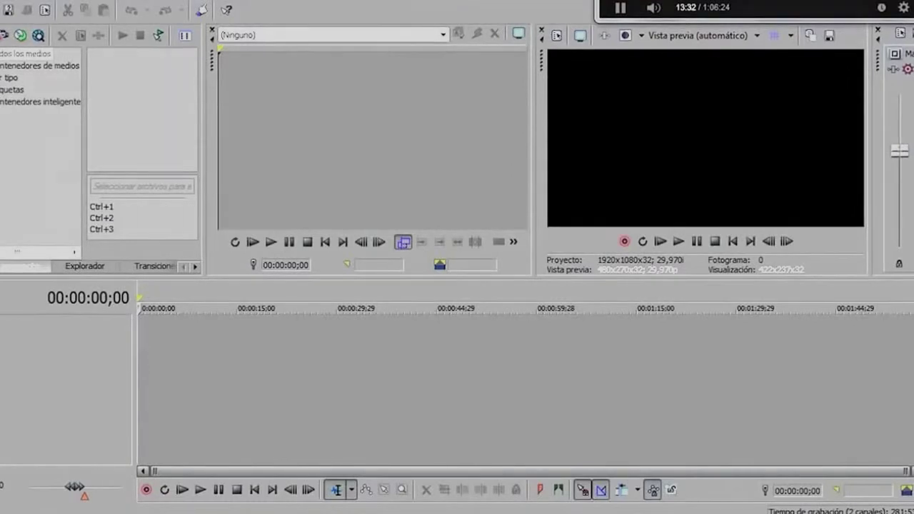
Check the version and licence details in Acerca de Vegas Pro, close the dialog, and return to the desktop.
{"action": "key", "text": "alt+y"}
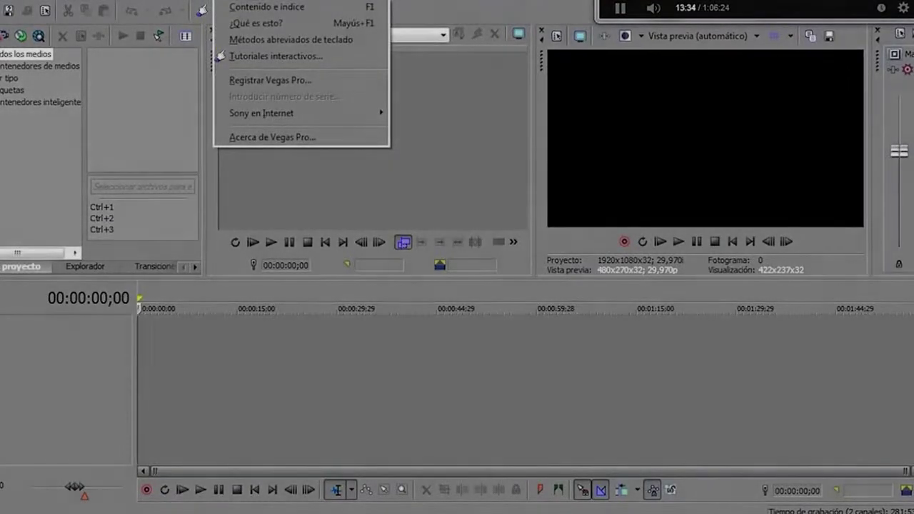
{"action": "left_click", "coordinate": [289, 144]}
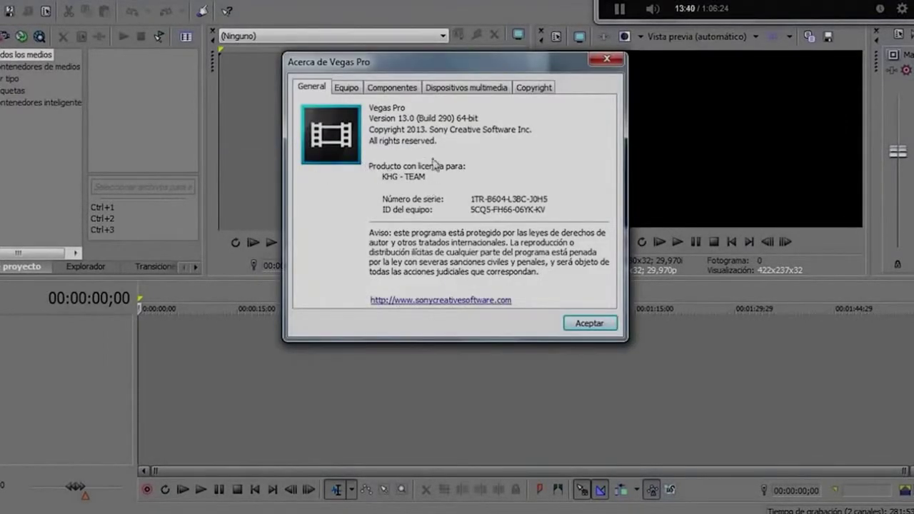
{"action": "left_click", "coordinate": [582, 323]}
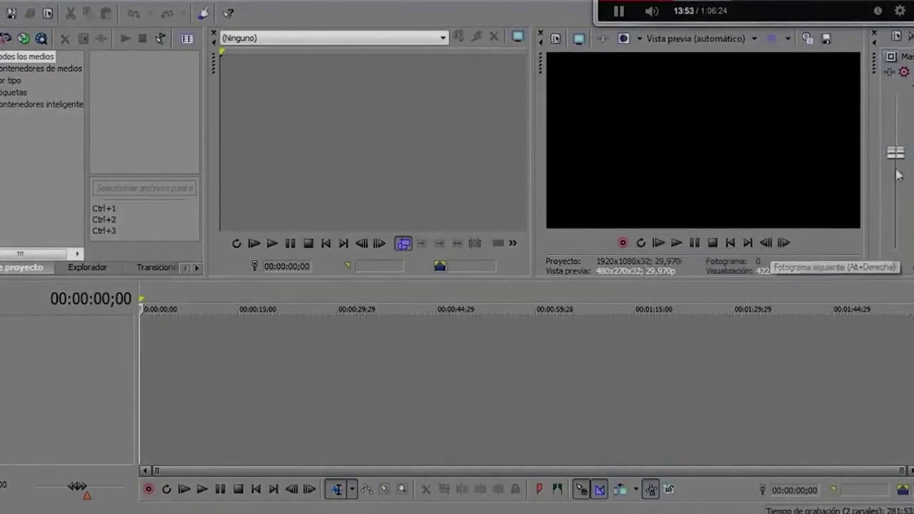
{"action": "mouse_move", "coordinate": [849, 23]}
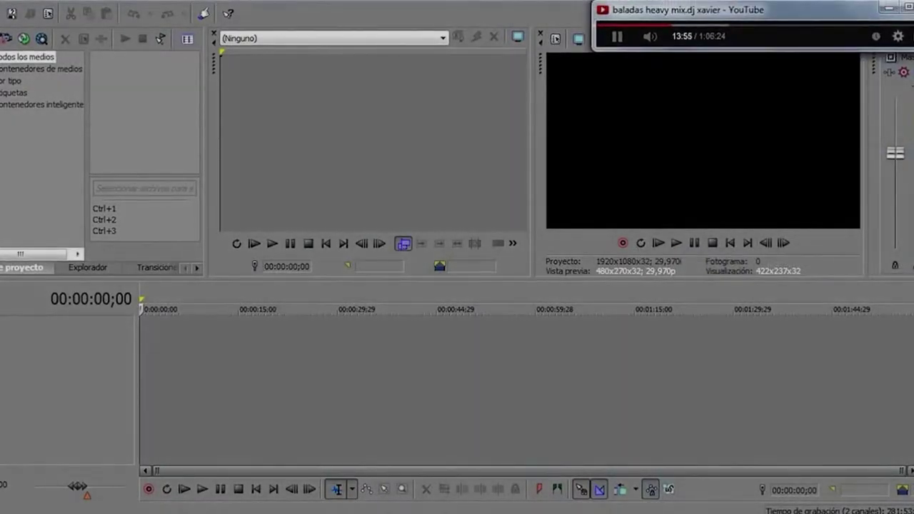
{"action": "key", "text": "super+d"}
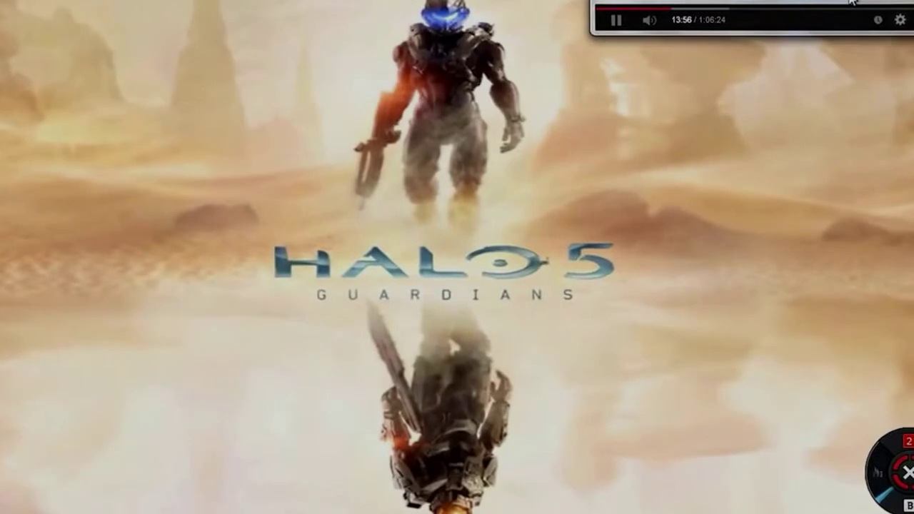